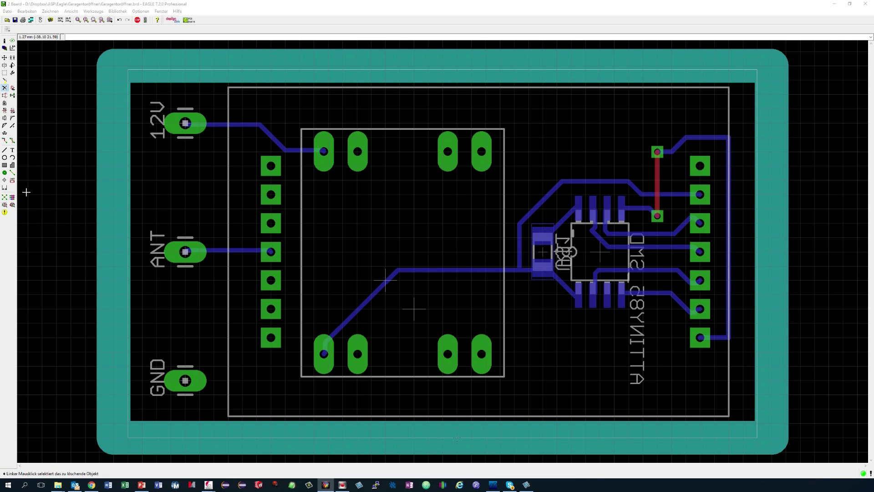
Step: Draw a closed rectangular polygon on the 16 Bottom layer around all parts and traces of the board
left_click(12, 165)
left_click(112, 66)
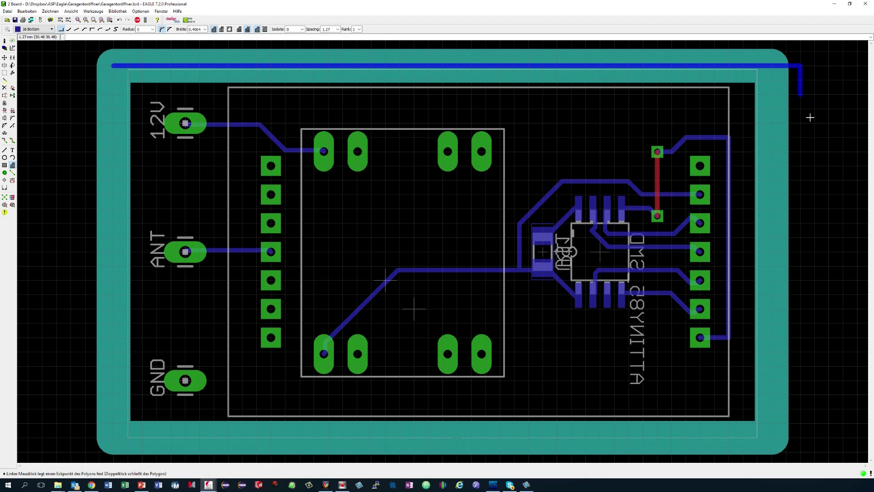
left_click(758, 438)
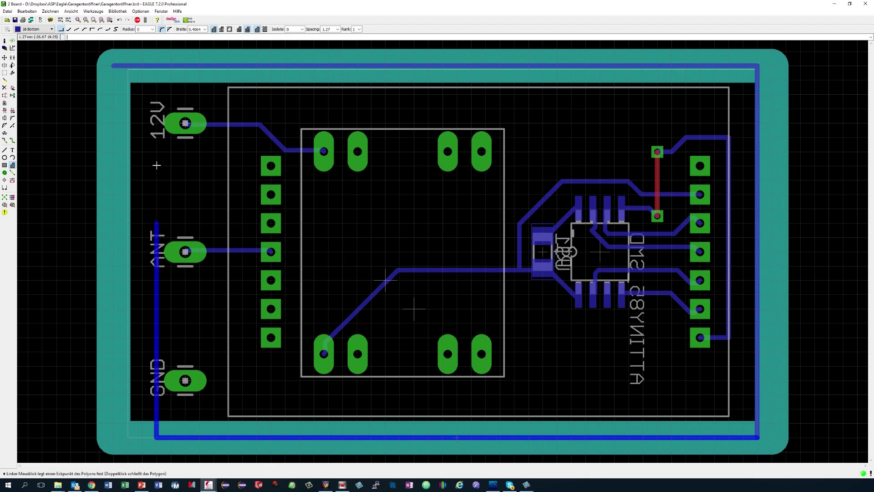
left_click(113, 65)
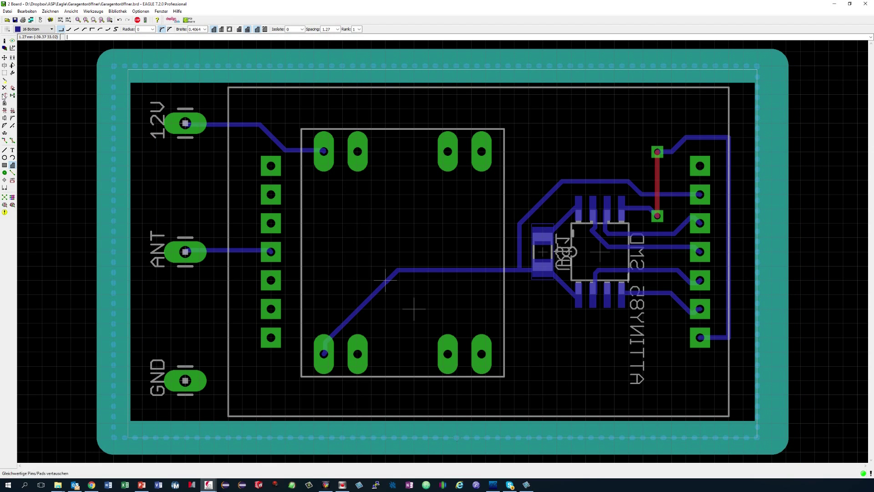
Step: Name the new polygon GND and run Ratsnest to fill it as a ground plane
left_click(4, 110)
left_click(114, 112)
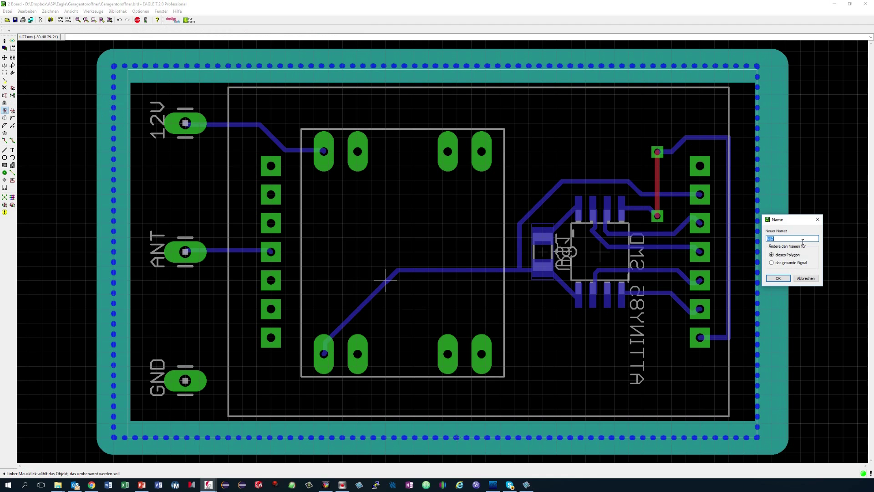
type("GND")
left_click(778, 279)
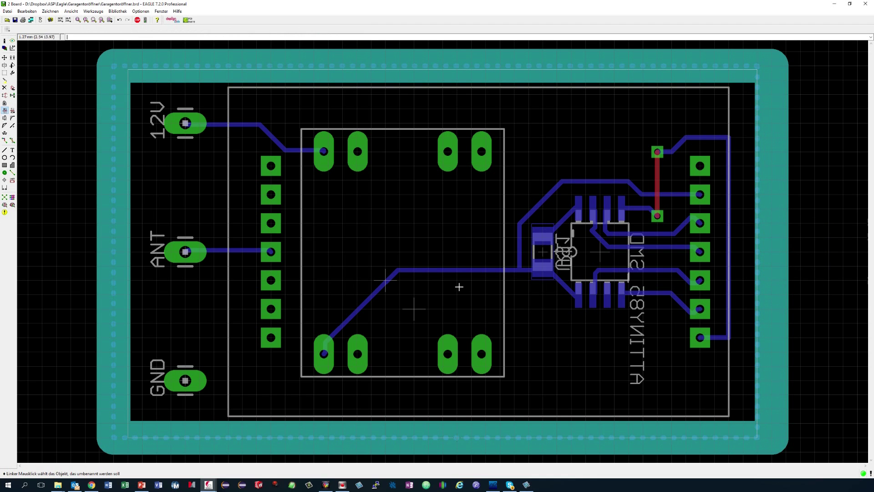
left_click(4, 197)
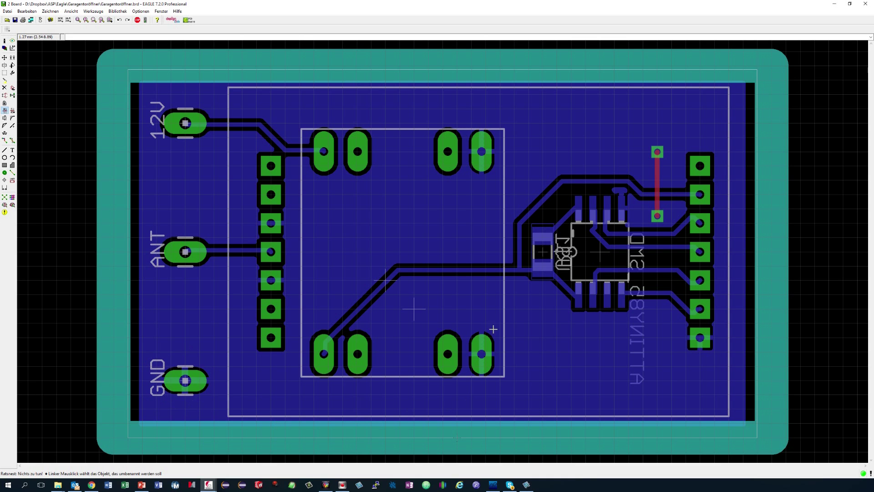
left_click(12, 206)
left_click(97, 130)
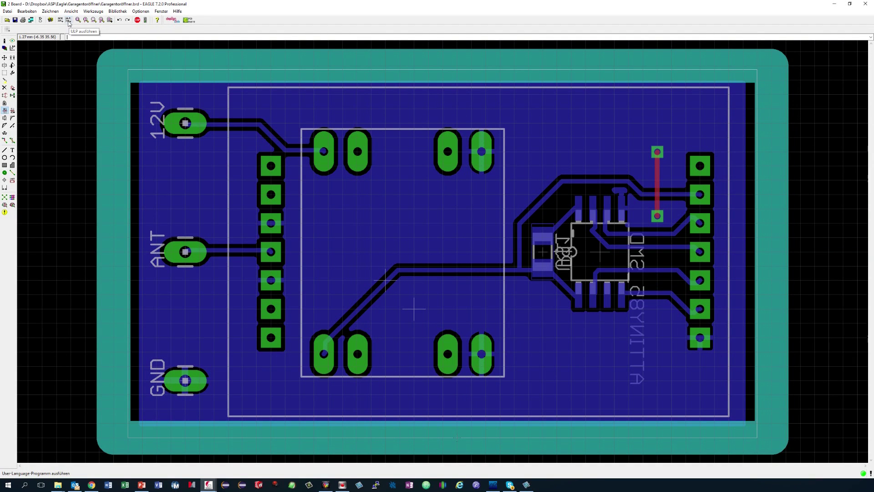
Step: Run the pcb-gcode-setup.ulp script and review its generation options and machine settings, including milling depth and Z Down
left_click(68, 20)
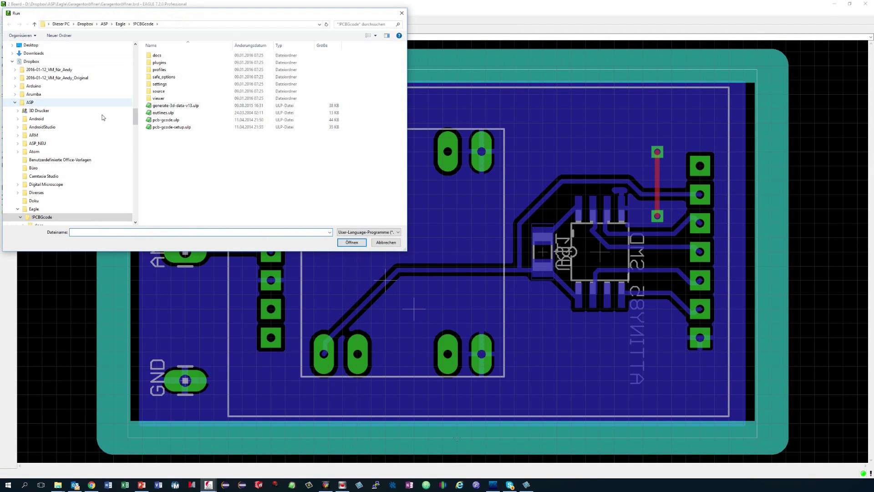
double_click(185, 128)
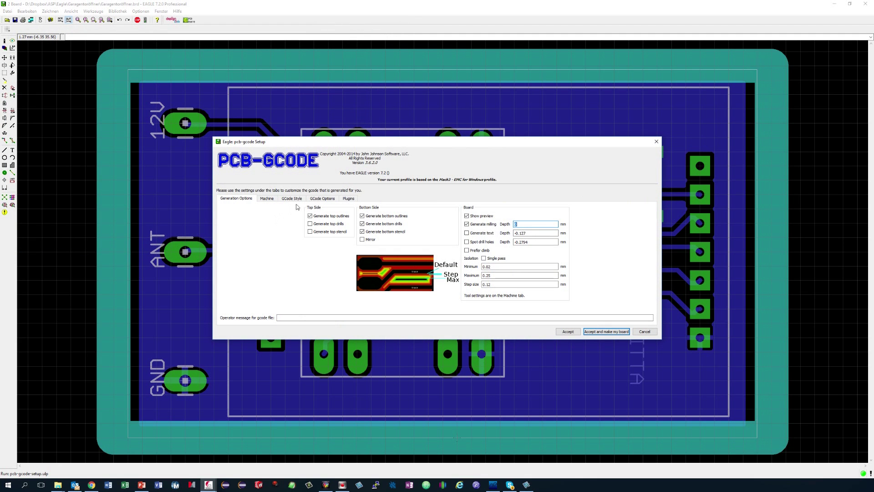
left_click(417, 231)
double_click(517, 223)
left_click(267, 200)
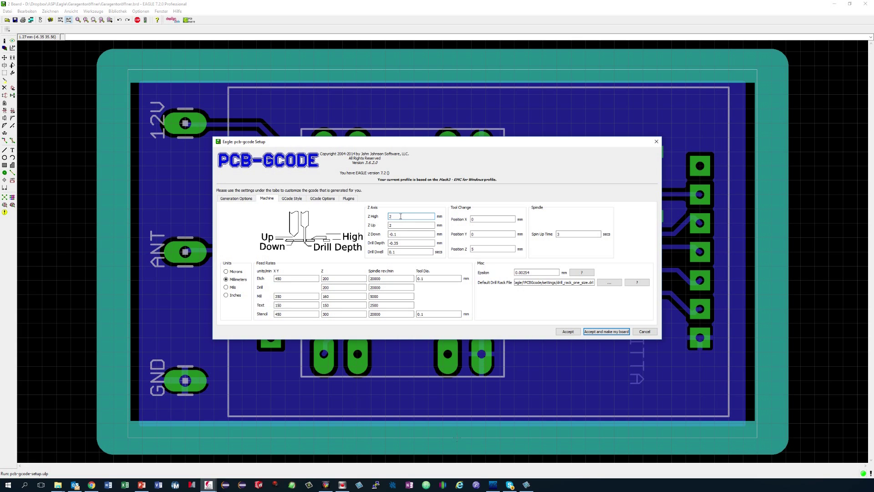
left_click_drag(396, 234, 383, 234)
Step: Choose the Mach3 - EMC for Windows profile (mach.pp), accept the setup with the G-code options unchanged and generate the board's G-code
left_click(292, 198)
left_click(274, 253)
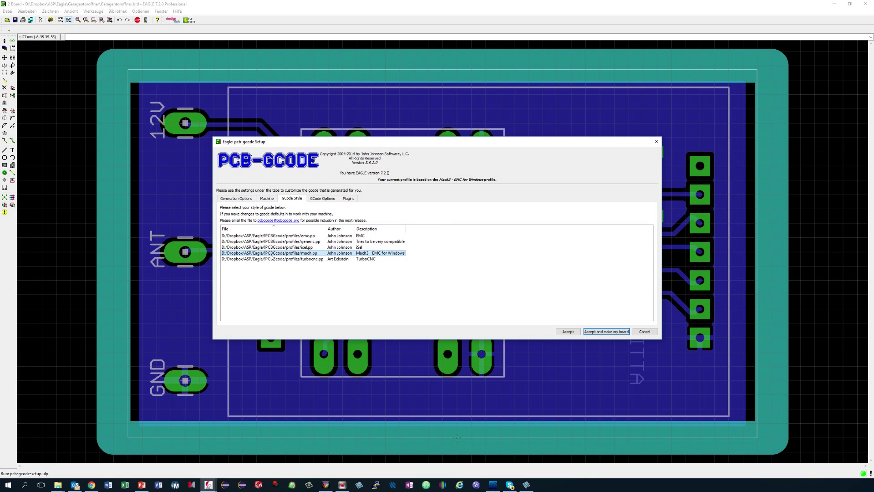
left_click(323, 198)
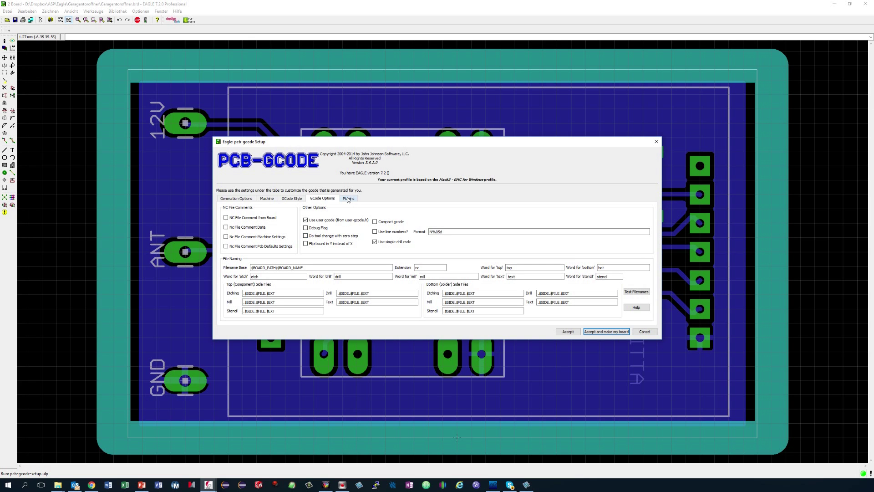
left_click(604, 332)
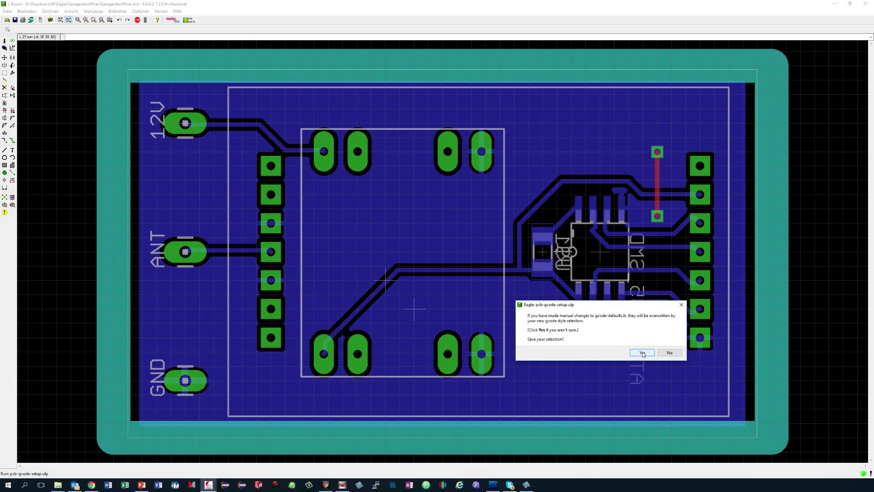
left_click(642, 353)
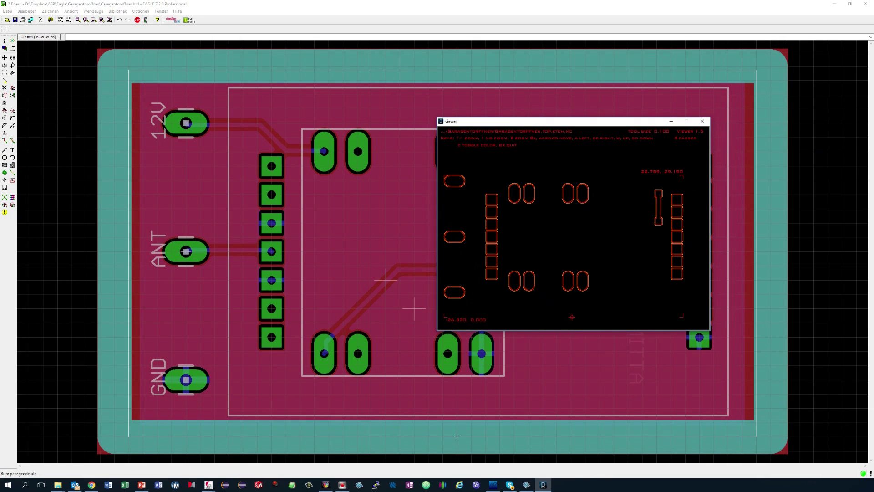
Step: Go through the generated toolpath previews and close each viewer
key("q")
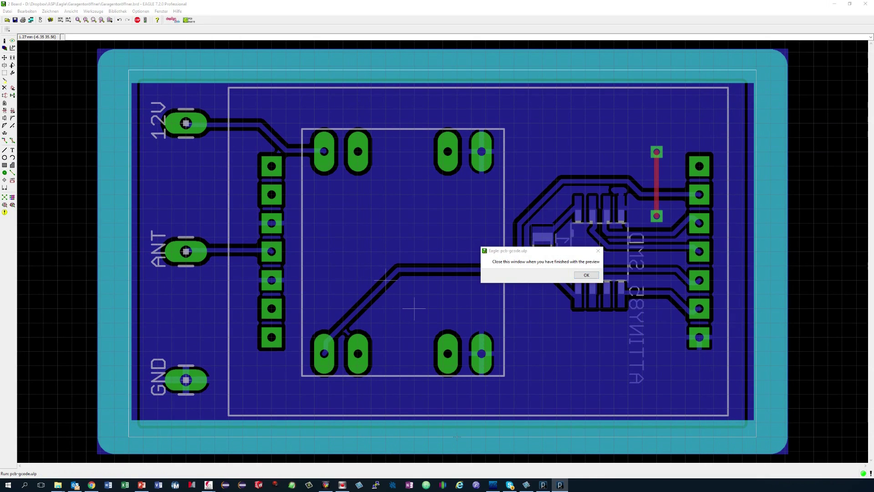
key("q")
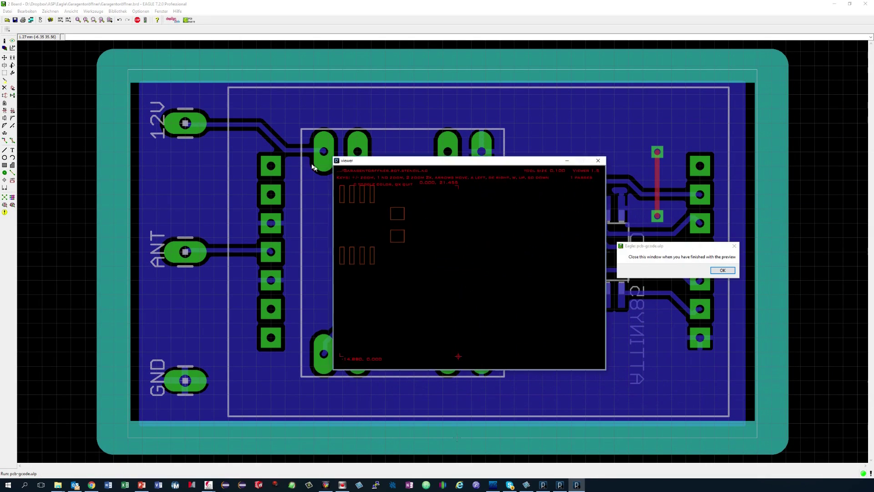
key("q")
key("q")
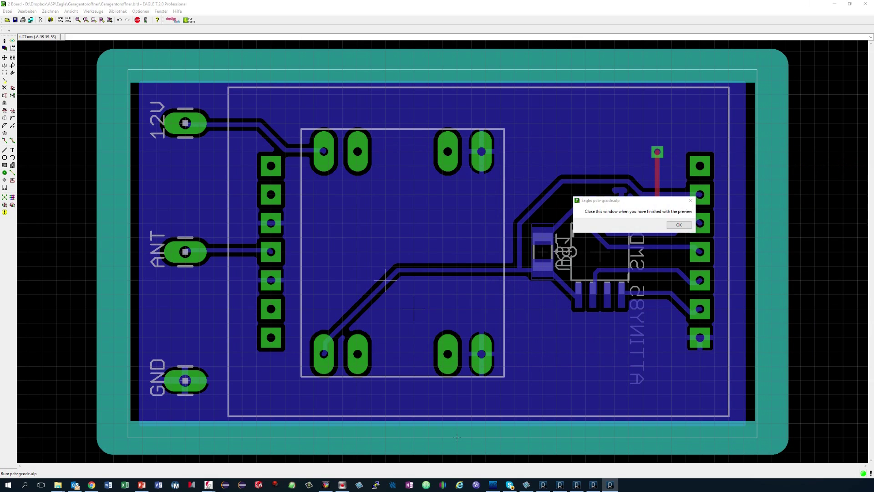
key("q")
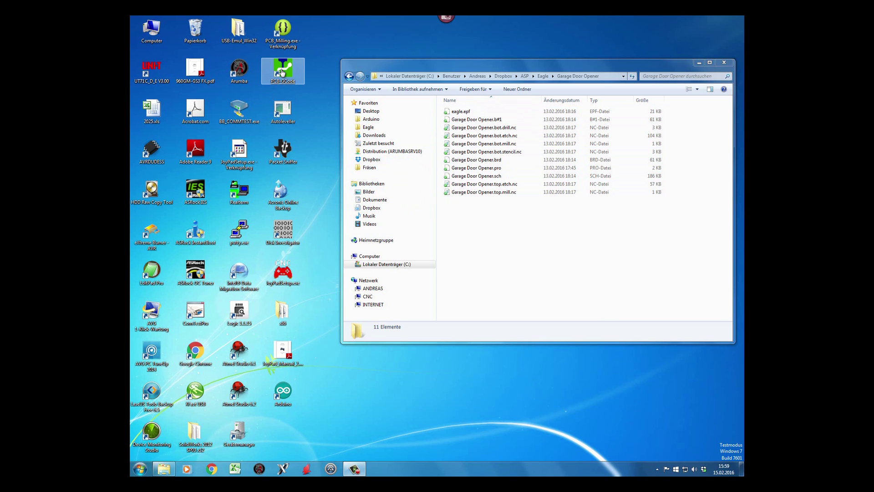
Step: Run PCB_Milling.exe from the desktop
left_click(287, 44)
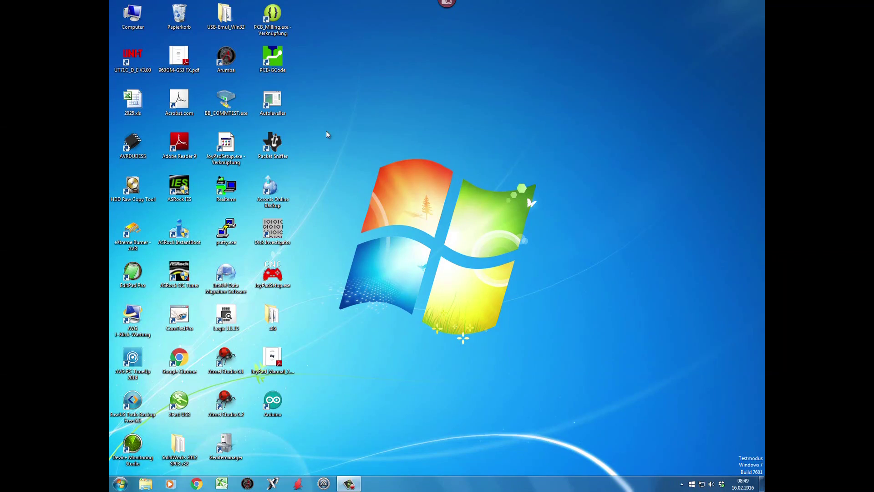
Step: Start PCB-Gcode-Wizard and load 2_Garage Door Opener.bot.etch.tap from the Garage Door Opener folder
double_click(274, 57)
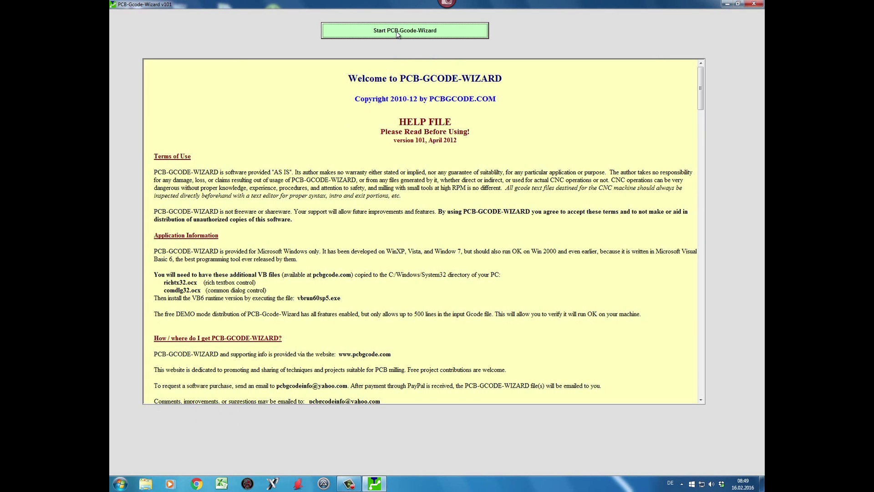
left_click(396, 31)
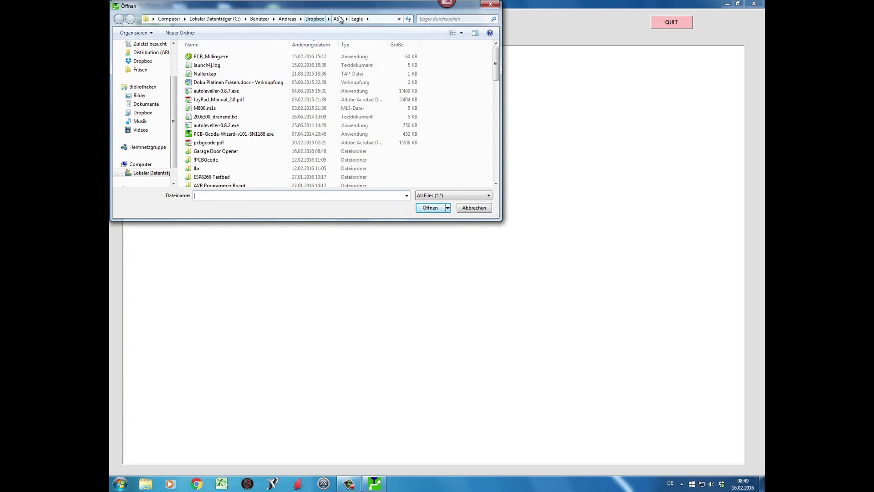
double_click(212, 153)
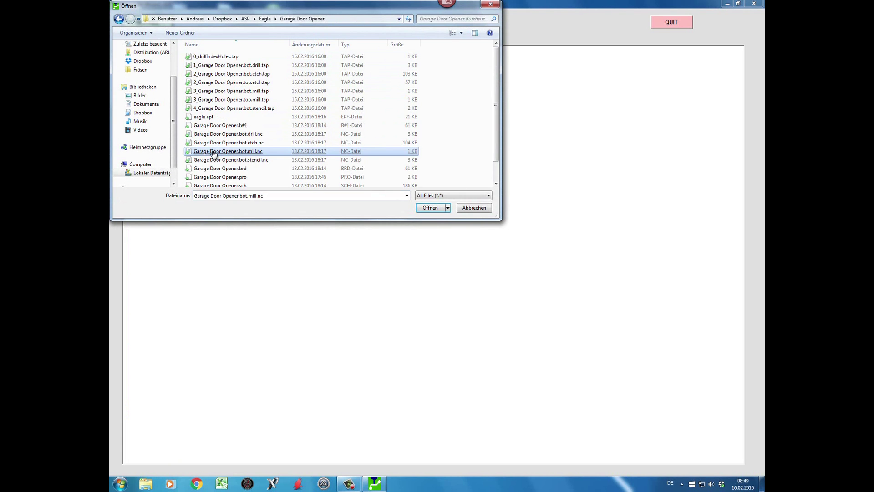
left_click(245, 74)
double_click(244, 74)
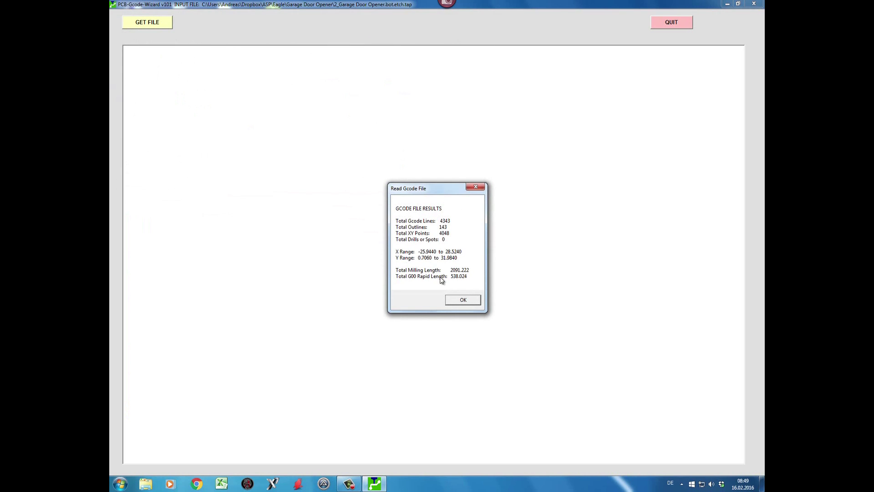
left_click(462, 301)
Step: Delete the rectangular outlines that surround the whole board from the toolpath
left_click(271, 24)
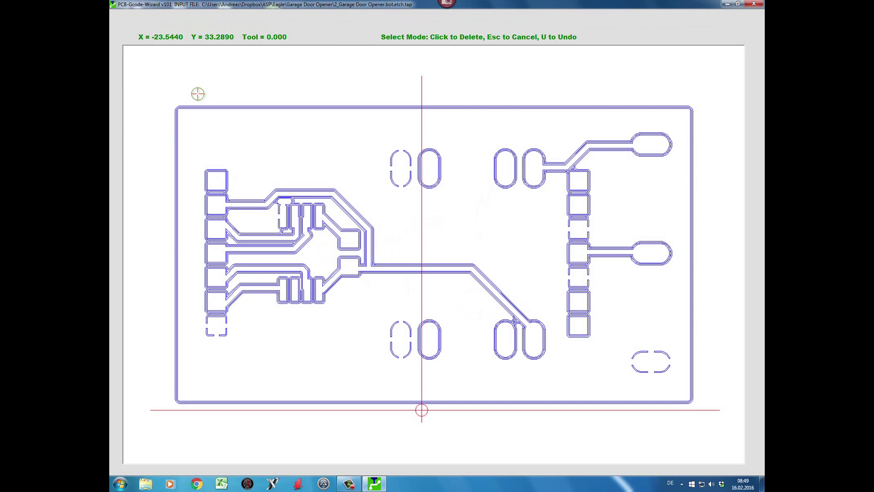
left_click(198, 94)
left_click(198, 93)
left_click(198, 94)
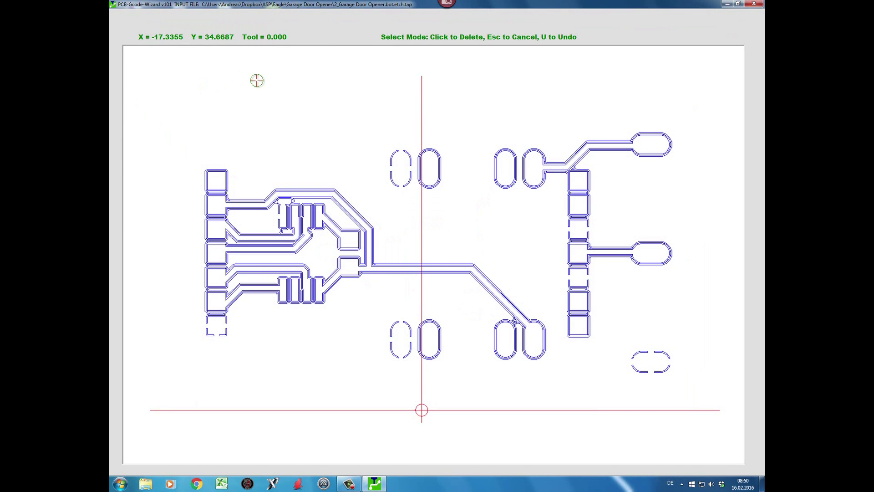
key("Escape")
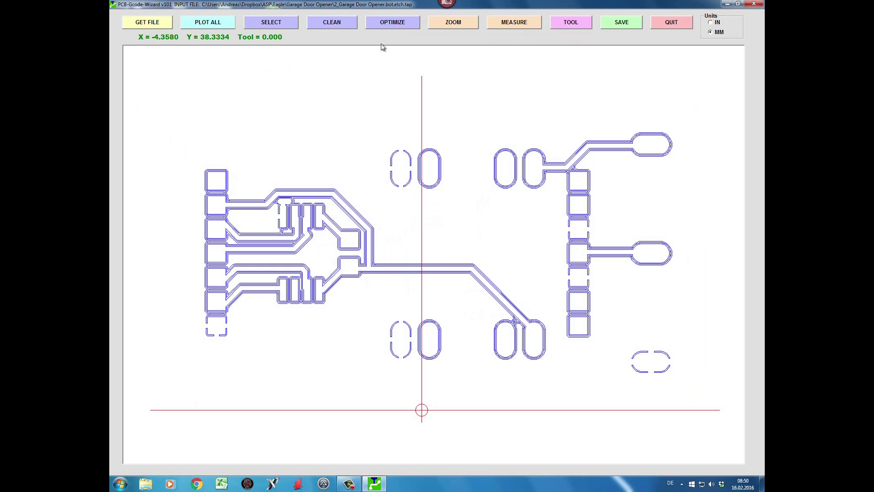
Step: Optimize the rapid moves of the etching toolpath
left_click(391, 29)
left_click(468, 270)
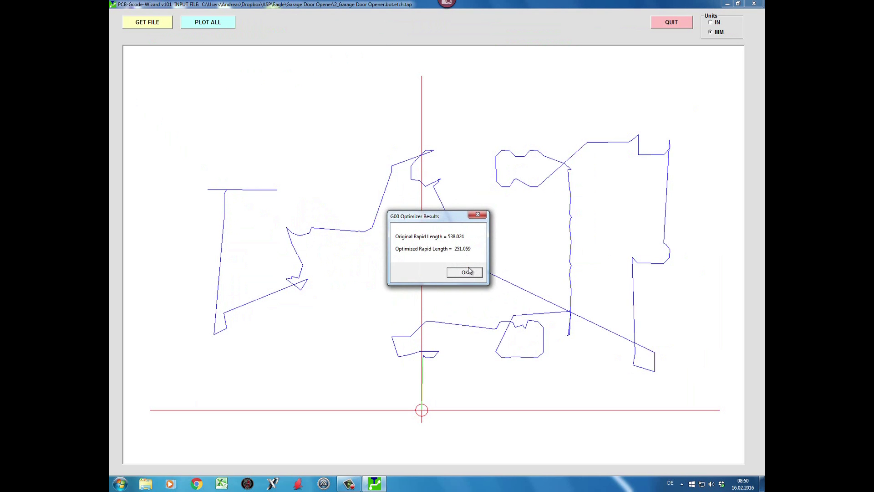
left_click(465, 272)
Step: Save the toolpath with its original comment lines as 2_Garage Door Opener.bot.etch.tap.wiz and quit the wizard
left_click(621, 23)
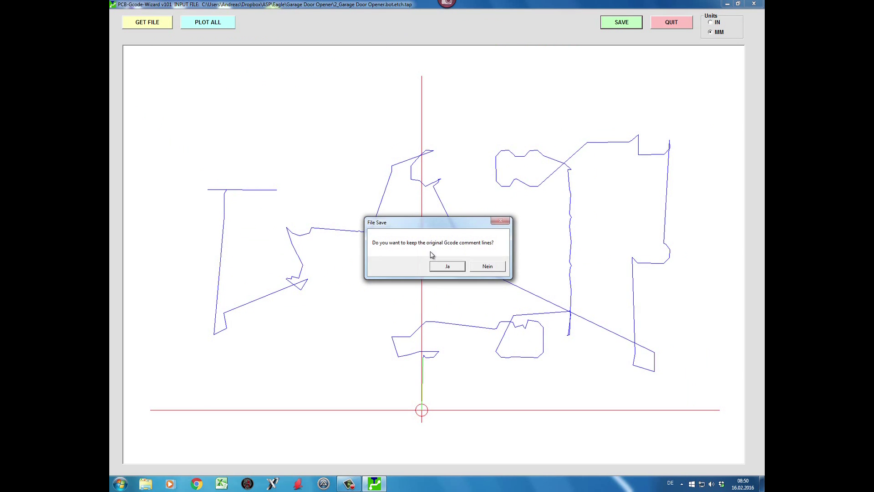
left_click(444, 264)
left_click(446, 267)
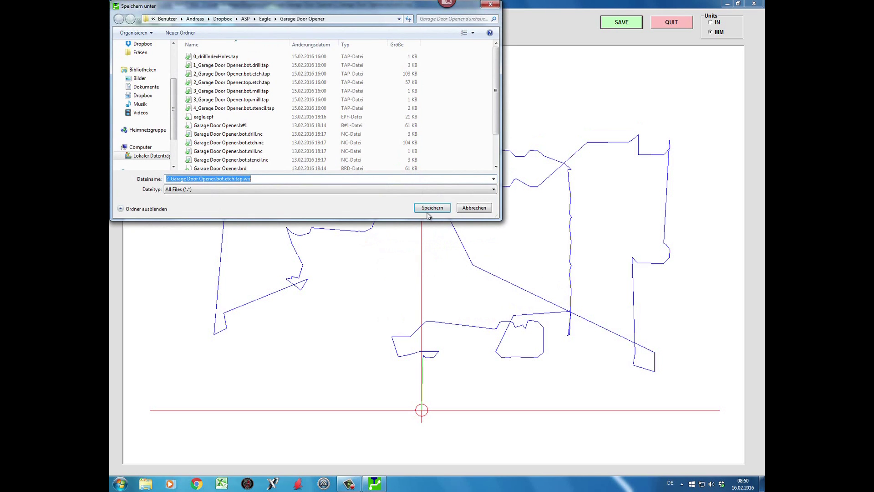
left_click(430, 208)
left_click(451, 268)
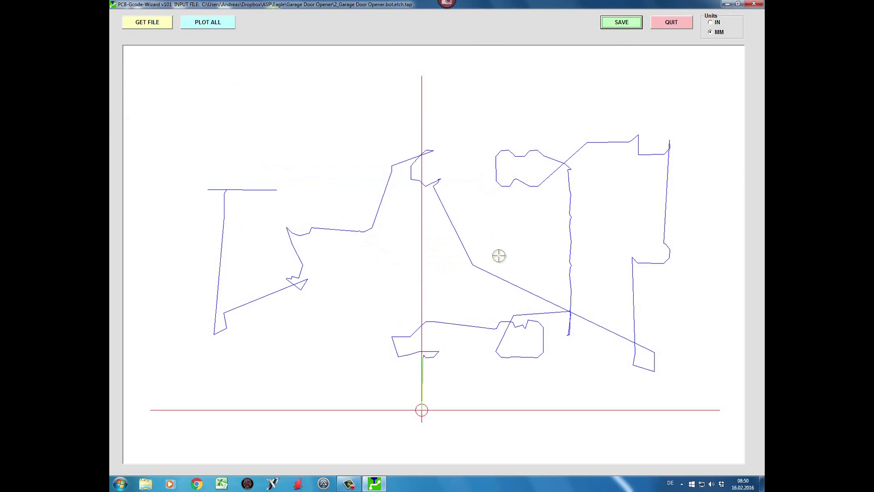
left_click(676, 23)
left_click(426, 266)
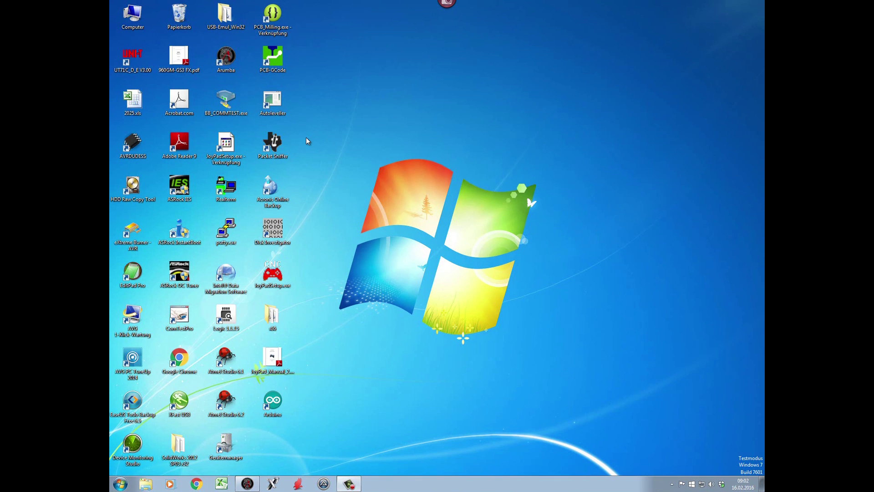
Step: Start Autoleveller and load the 2_Garage Door Opener.bot.etch.tap.wiz file as the original G-code
double_click(272, 102)
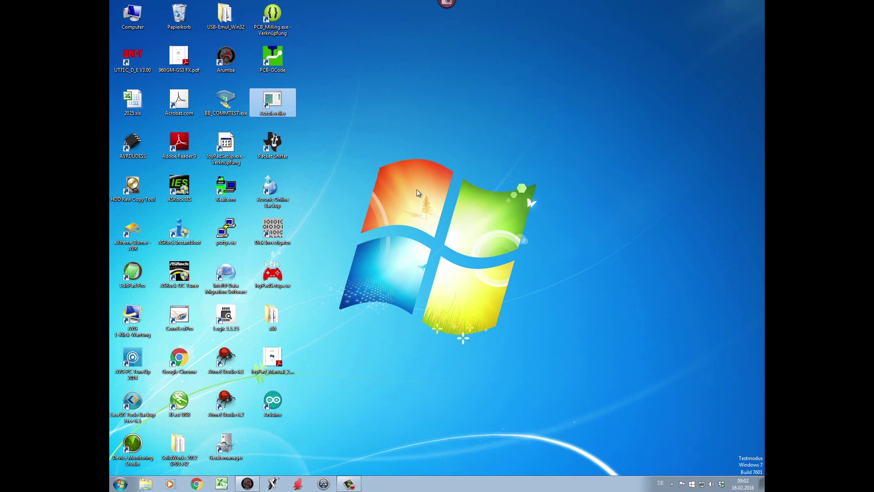
left_click(374, 45)
left_click(406, 231)
left_click(489, 296)
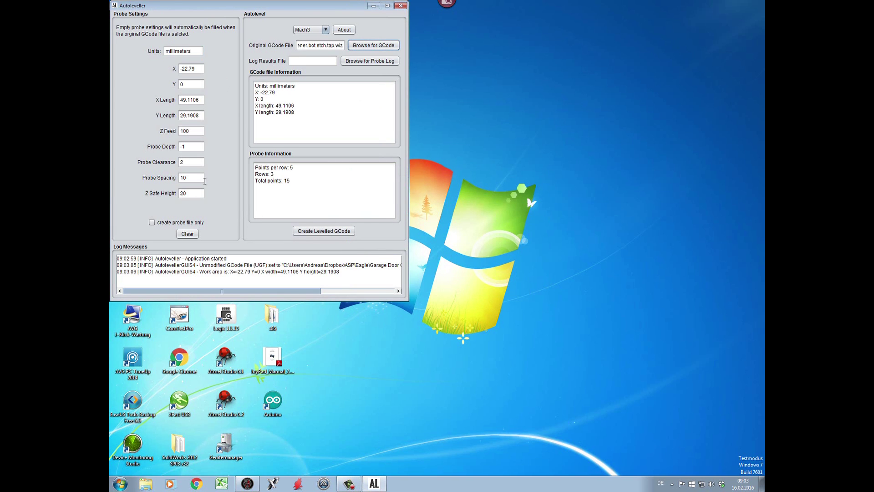
Step: Create the levelled G-code, save it as AL2_Garage Door Opener.bot.etch.tap, and close Autoleveller
left_click(318, 233)
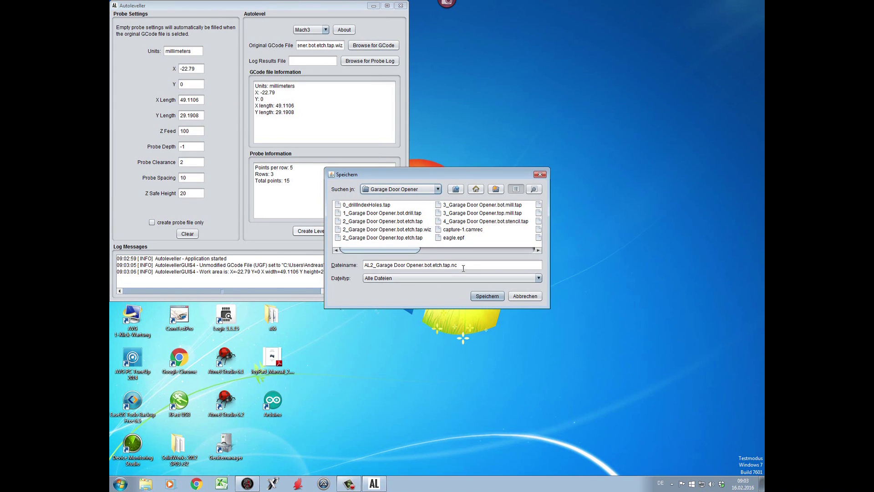
left_click(483, 297)
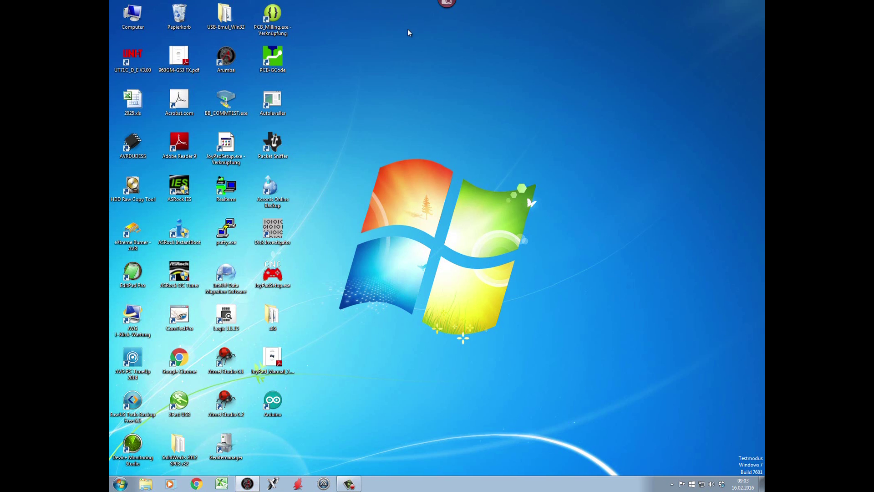
left_click(400, 6)
Step: Open the Garage Door Opener folder inside the Eagle folder in Windows Explorer
left_click(147, 484)
left_click(374, 158)
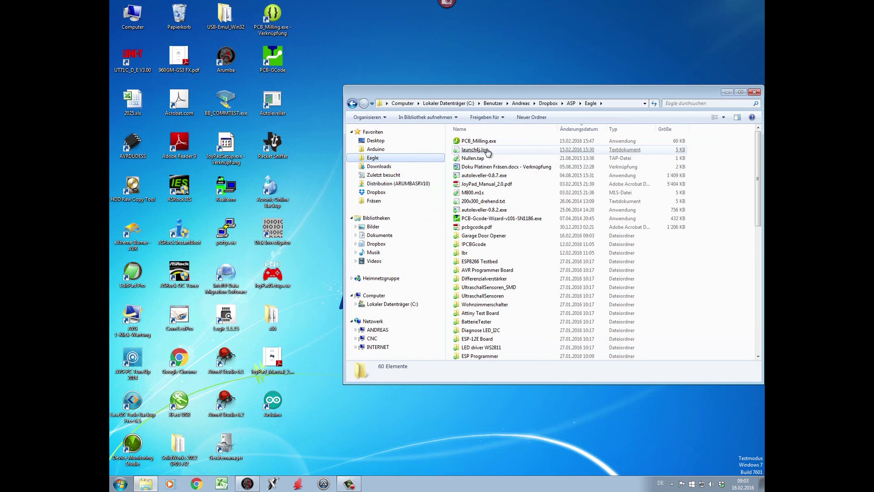
double_click(483, 235)
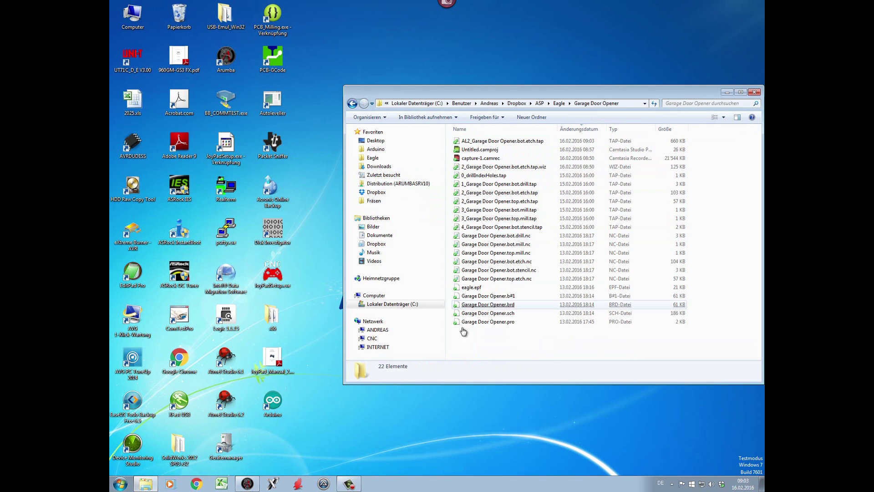